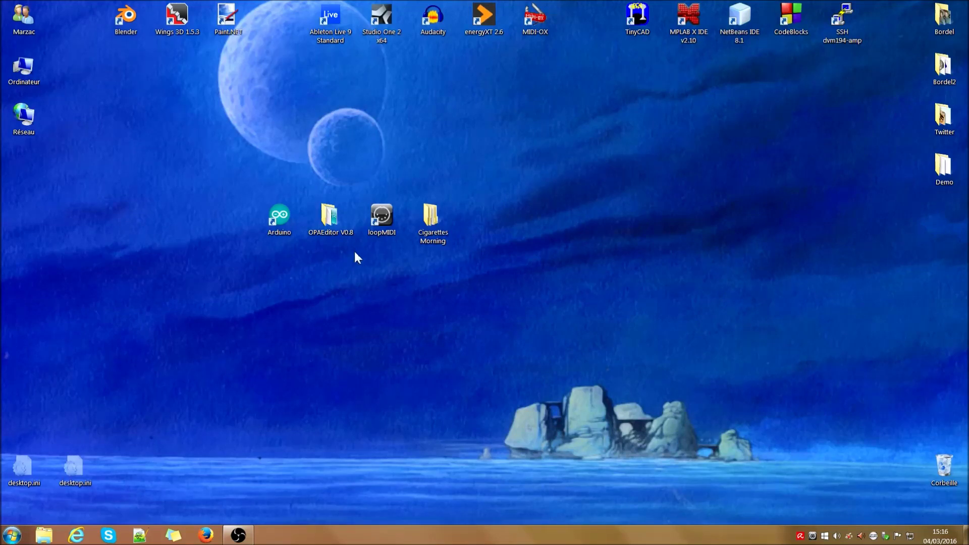
Open the EditorBridge.ino sketch from the EditorBridge folder inside OPAEditor V0.8.
left_click(339, 232)
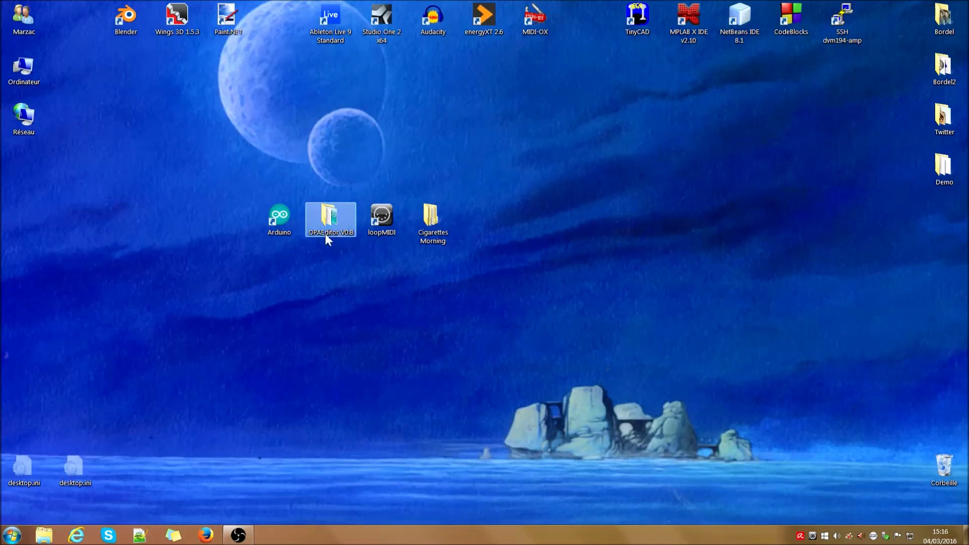
double_click(335, 230)
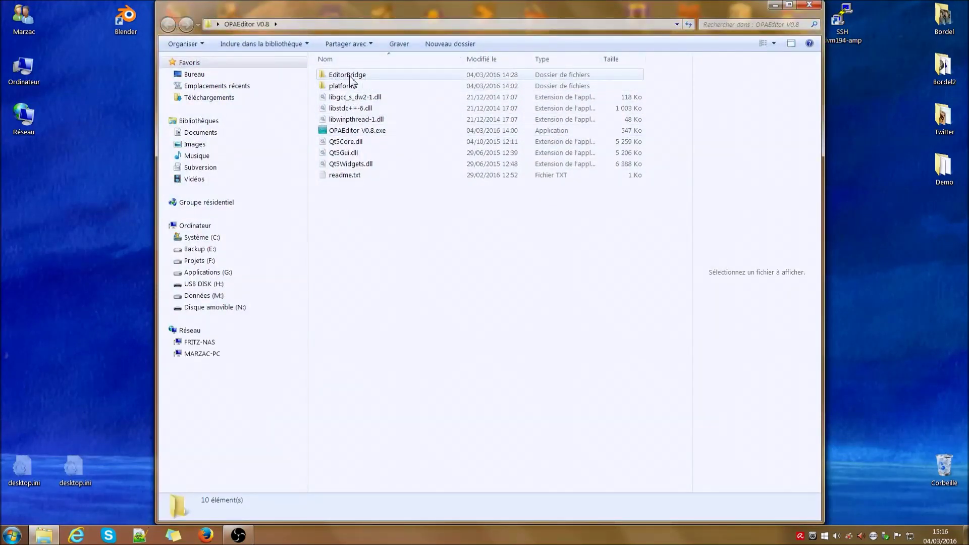
double_click(350, 75)
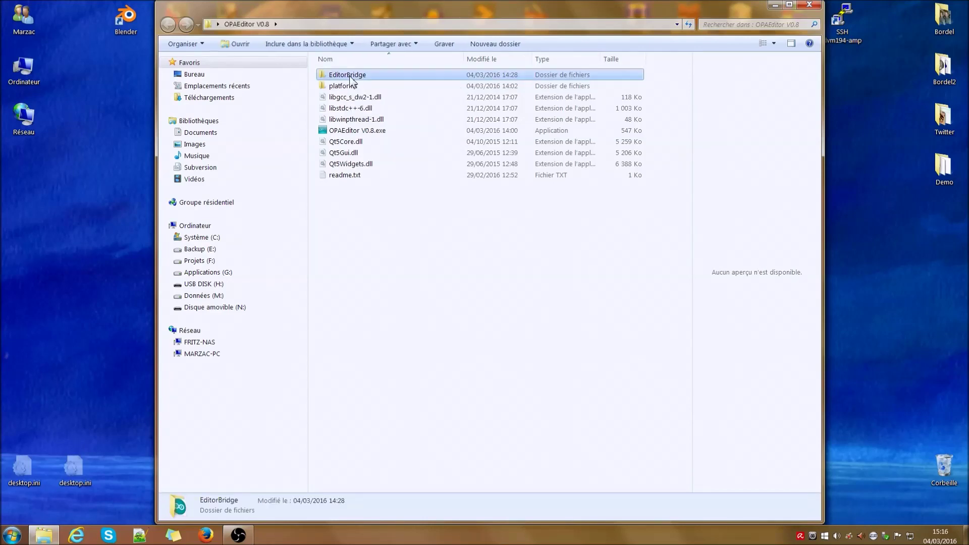
double_click(351, 75)
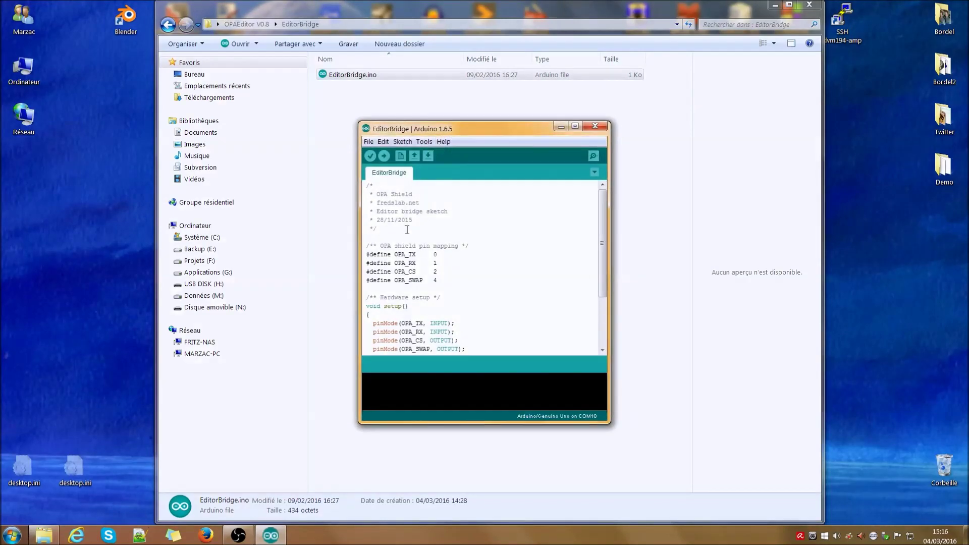
Upload the EditorBridge sketch to the Arduino board and close the sketch window.
scroll(415, 301, "down", 1)
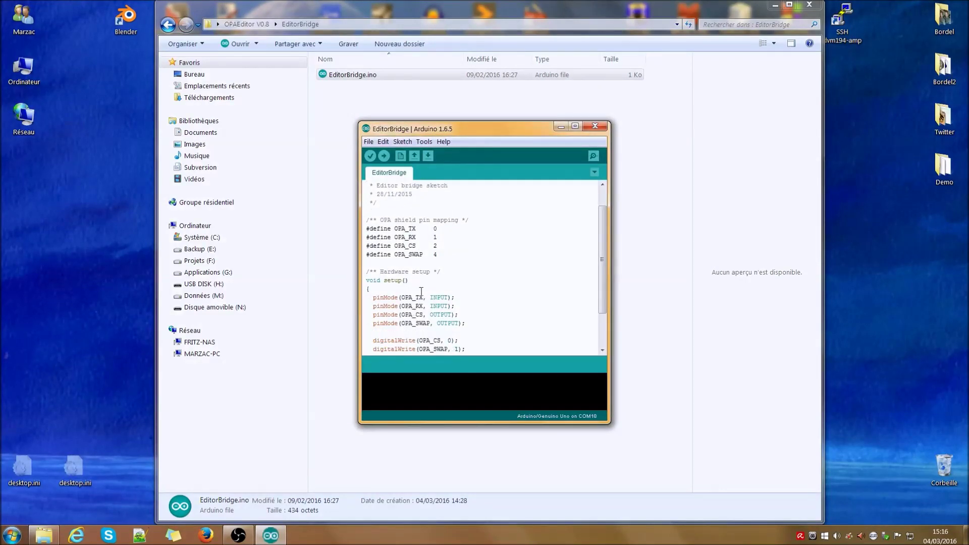
left_click(385, 157)
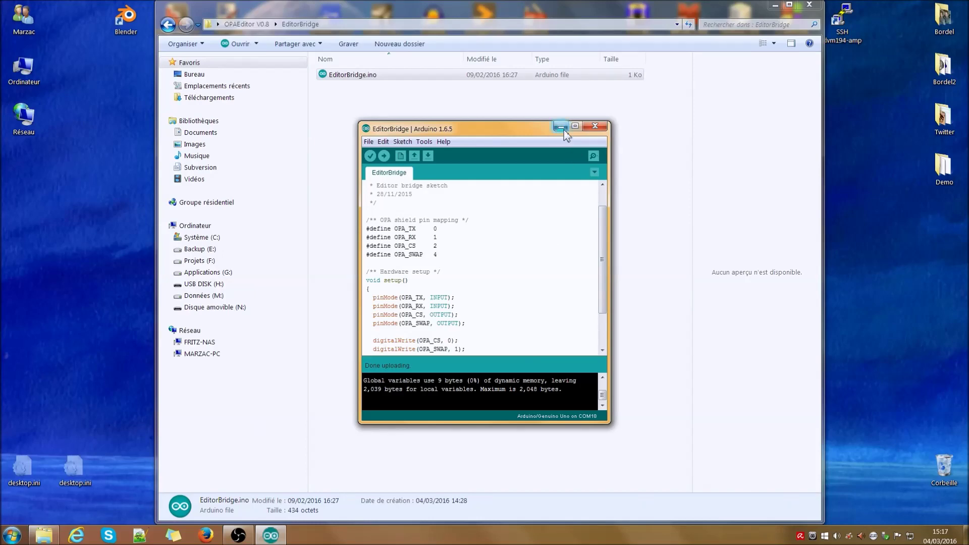
left_click(600, 127)
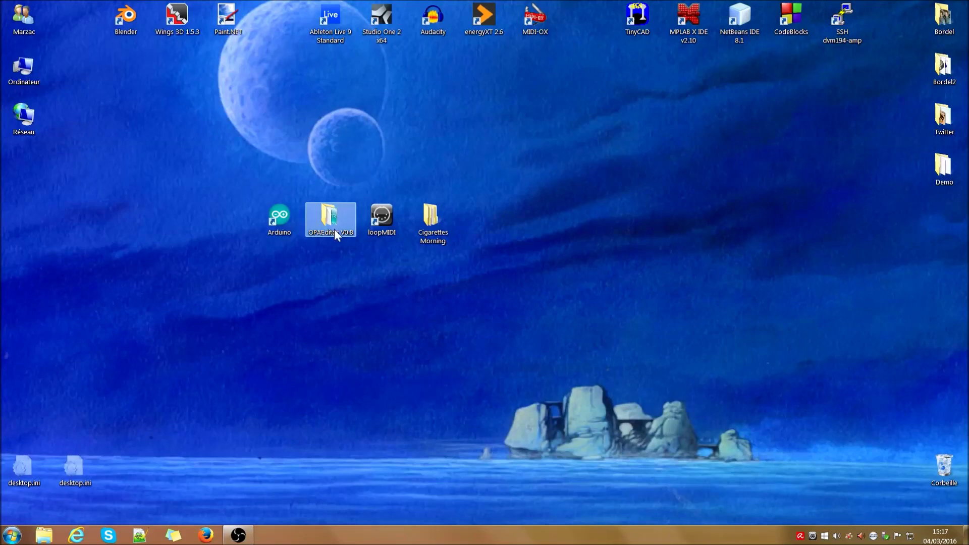
Launch OPAEditor V0.8.exe from the OPAEditor V0.8 folder on the desktop.
double_click(334, 229)
left_click(383, 132)
double_click(386, 139)
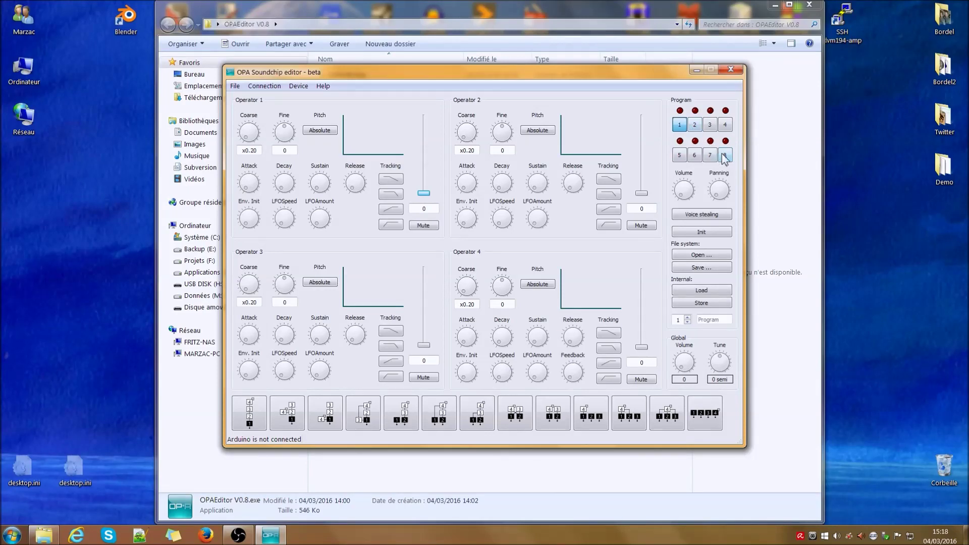
Look through programs 2 and 3, reselect program 1, and point out the global volume control.
left_click(694, 125)
left_click(710, 125)
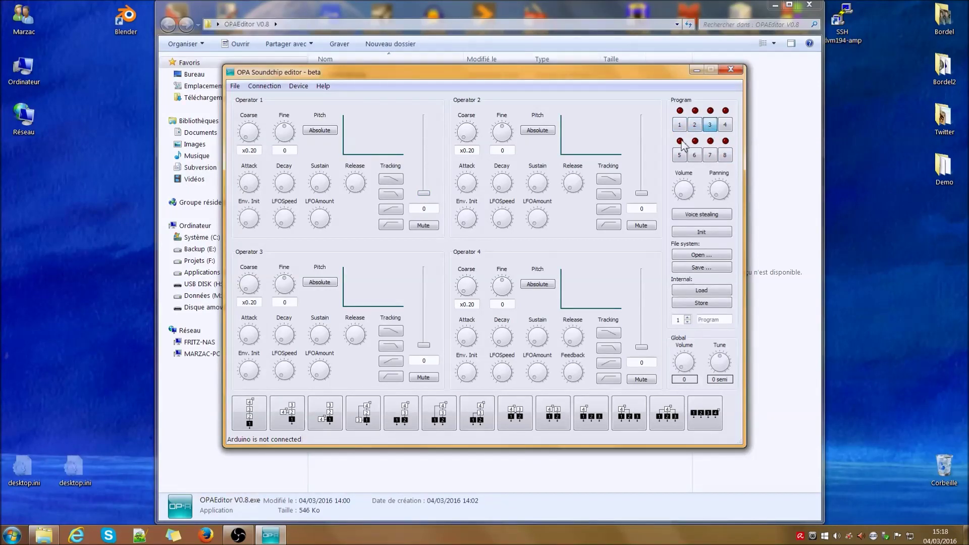
left_click(695, 125)
left_click(679, 125)
left_click(684, 367)
Connect the editor to the Arduino on COM18, view program 2, and return to program 1.
left_click(281, 94)
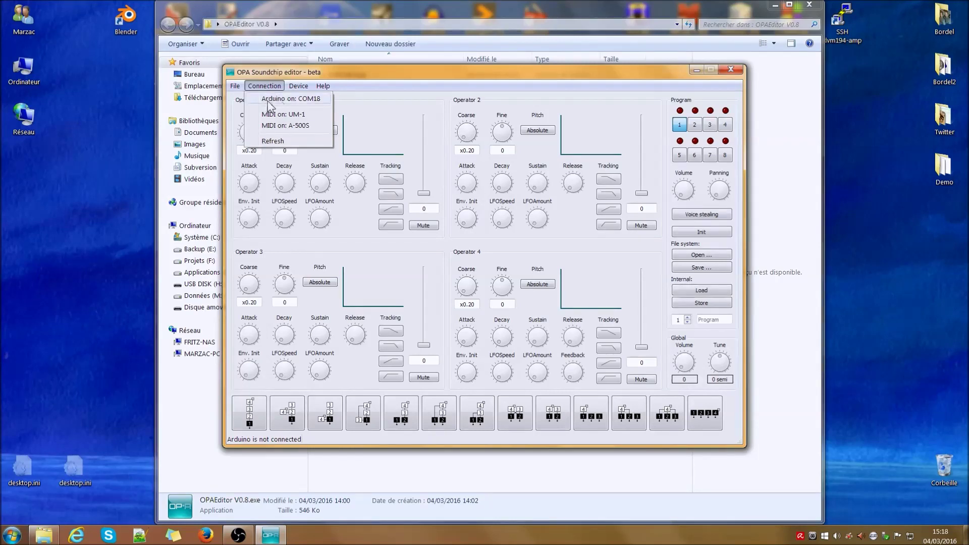
left_click(311, 100)
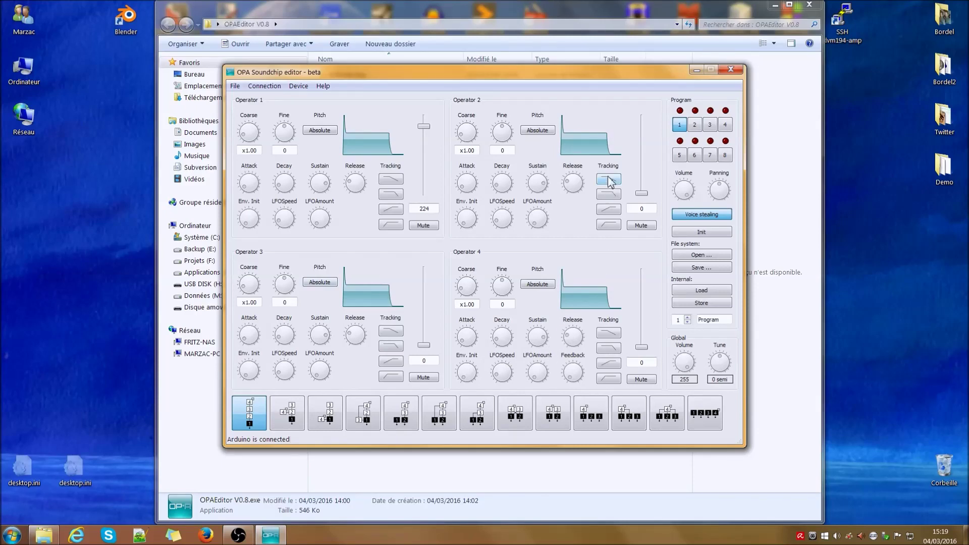
left_click(695, 126)
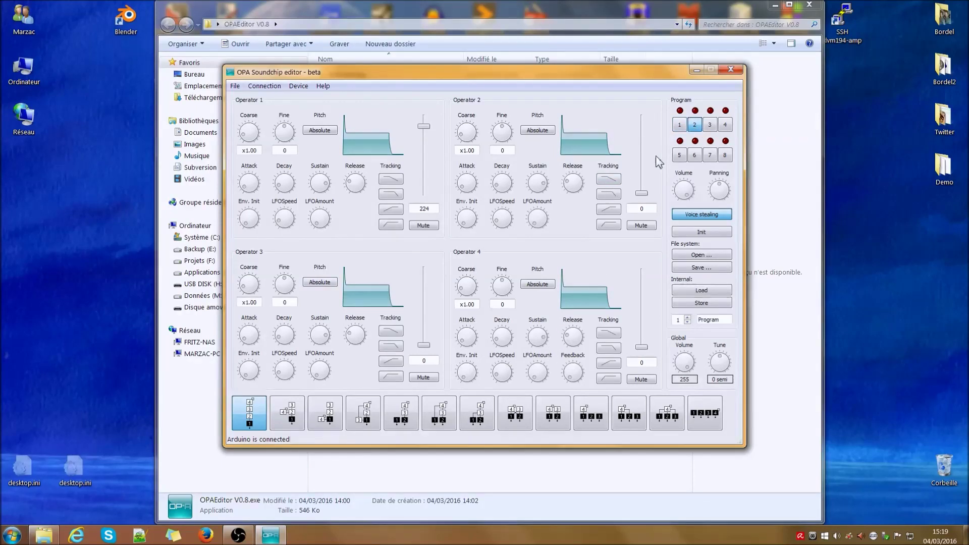
left_click(680, 128)
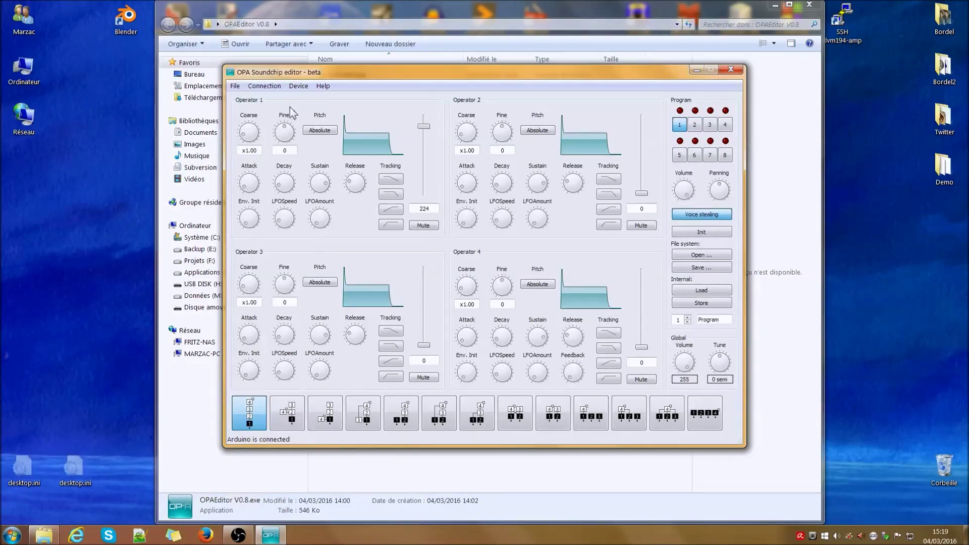
Choose the A-500S keyboard as the editor's MIDI connection.
left_click(275, 87)
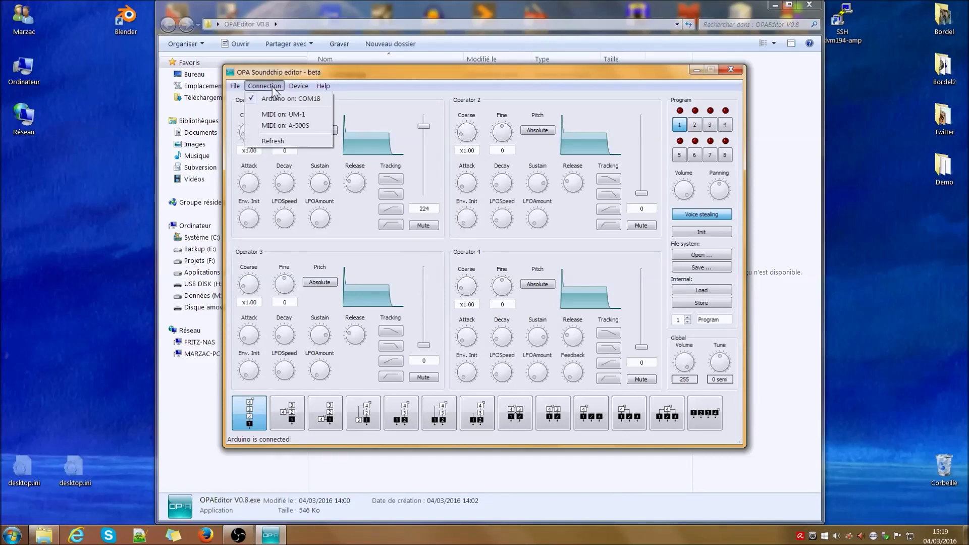
left_click(312, 126)
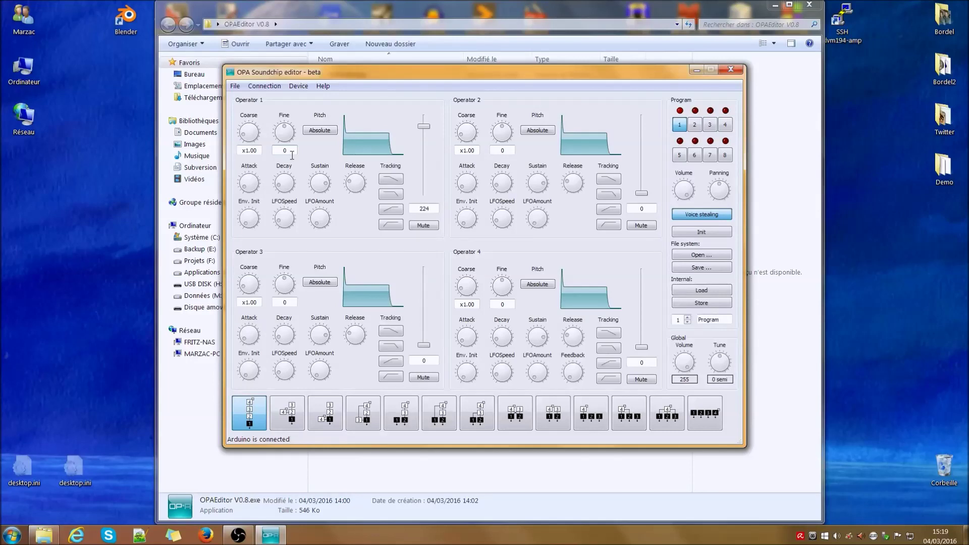
Raise the level of Operator 1 to 240 and the level of Operator 2 to 138.
left_click(383, 212)
mouse_move(427, 128)
left_mouse_down()
mouse_move(425, 188)
mouse_move(424, 124)
left_mouse_up()
left_click_drag(640, 194, 641, 153)
left_click_drag(463, 137, 460, 158)
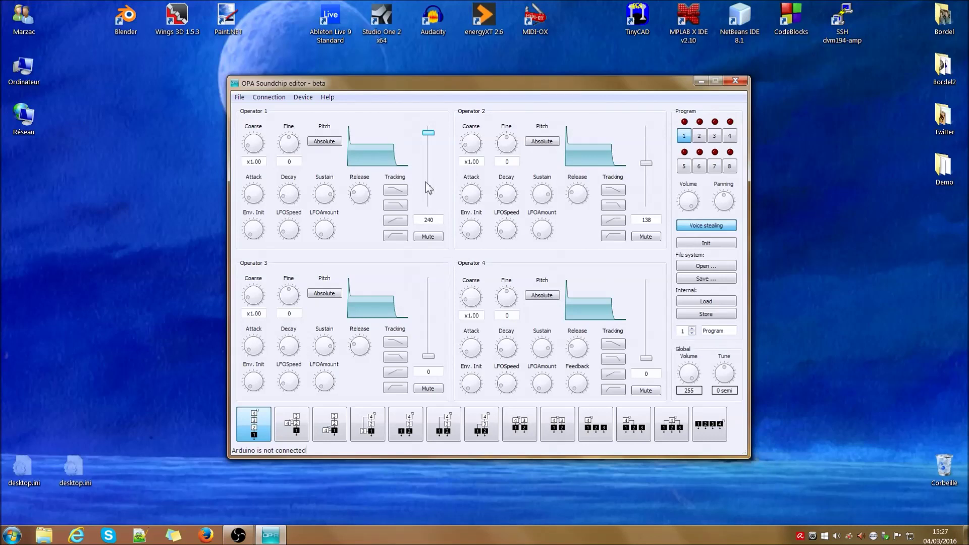
Examine the editor's available connections, minimize the editor, and switch to loopMIDI.
left_click(281, 99)
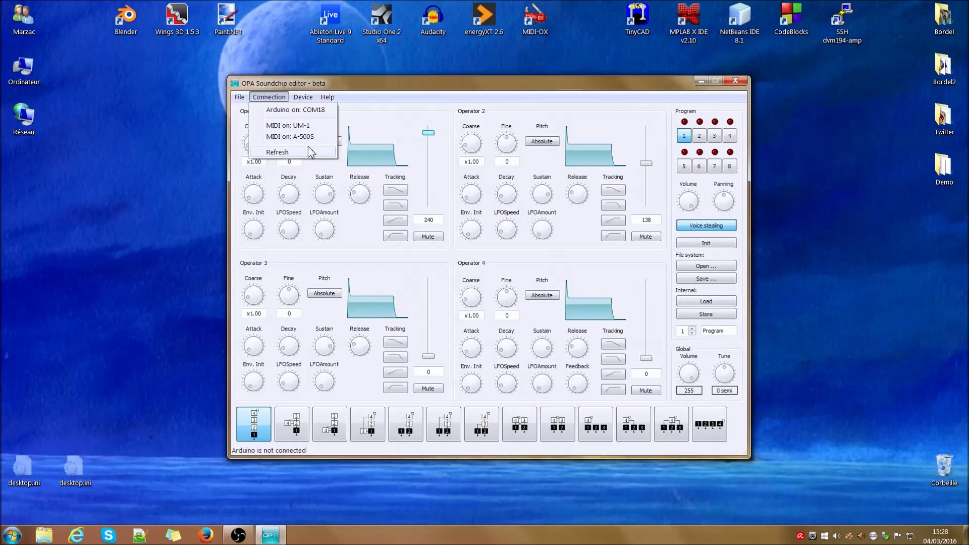
left_click(485, 90)
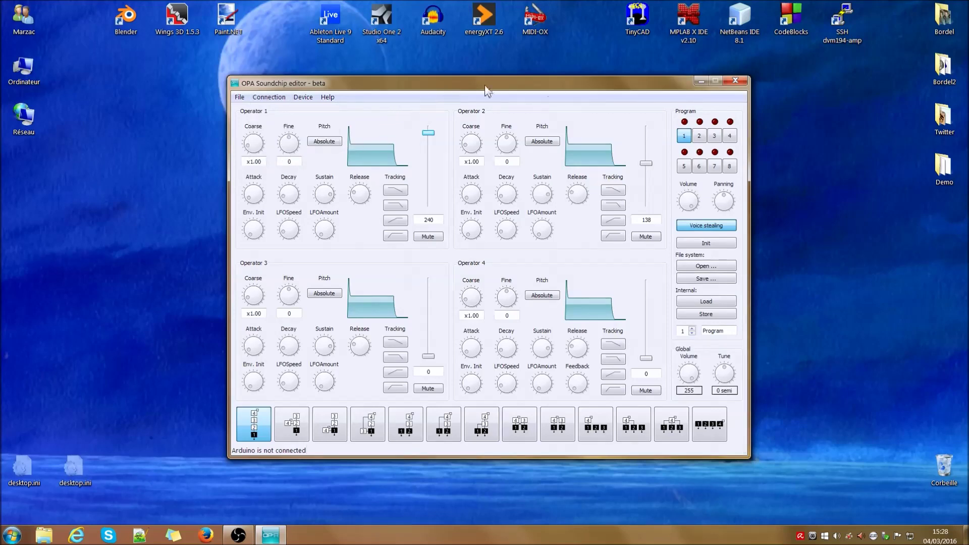
left_click(701, 81)
double_click(392, 209)
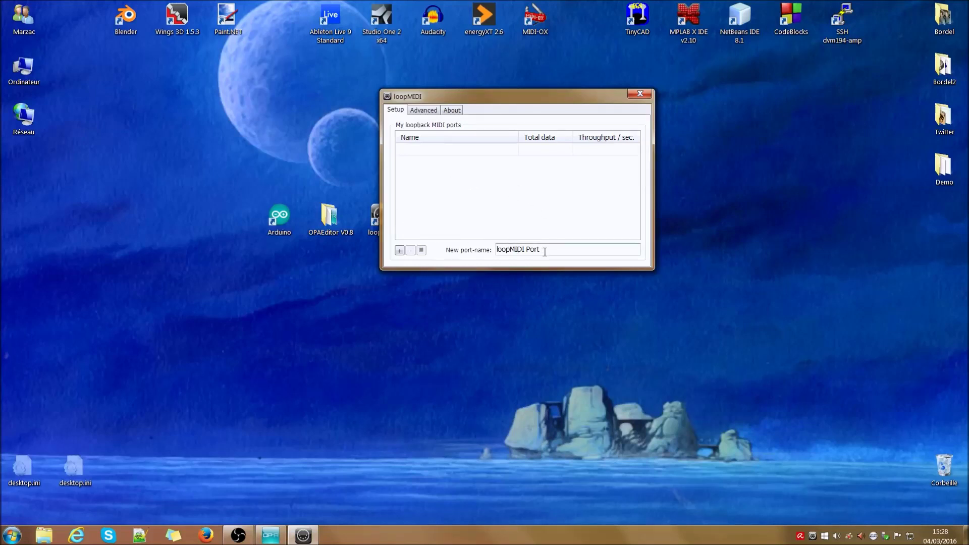
Create a loopback MIDI port named OPA and close the loopMIDI window.
left_click_drag(540, 250, 399, 232)
type("OP")
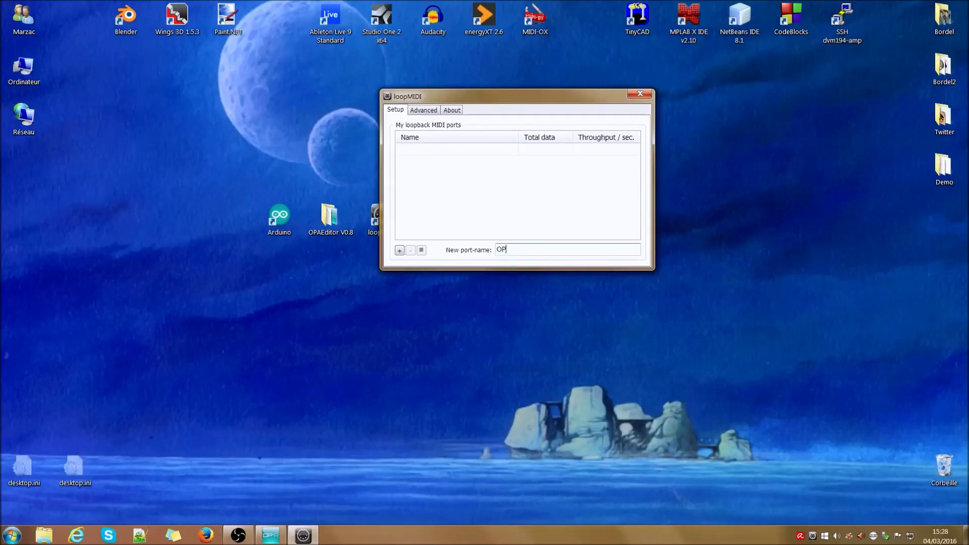
type("A")
left_click(399, 250)
left_click(641, 97)
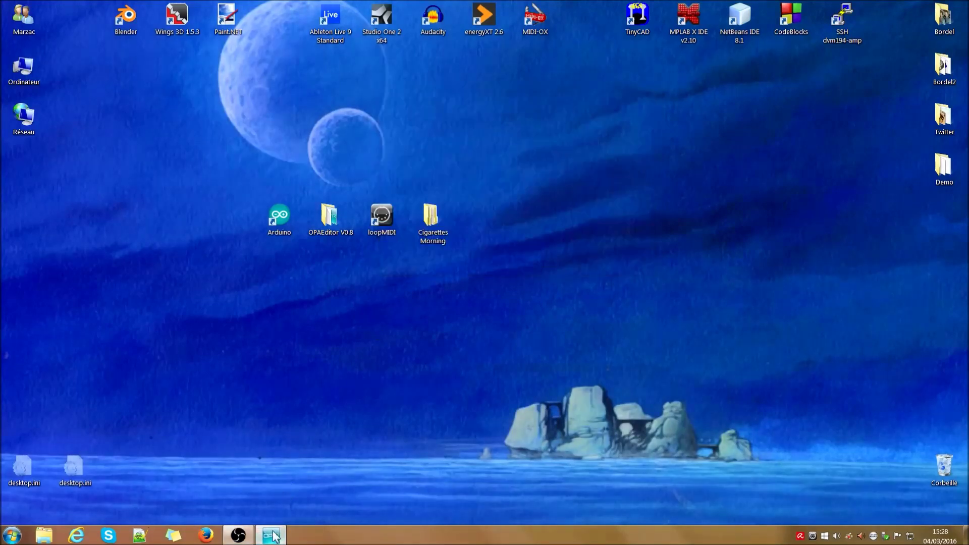
Switch back to the OPA Soundchip editor and refresh its list of available connections.
left_click(270, 535)
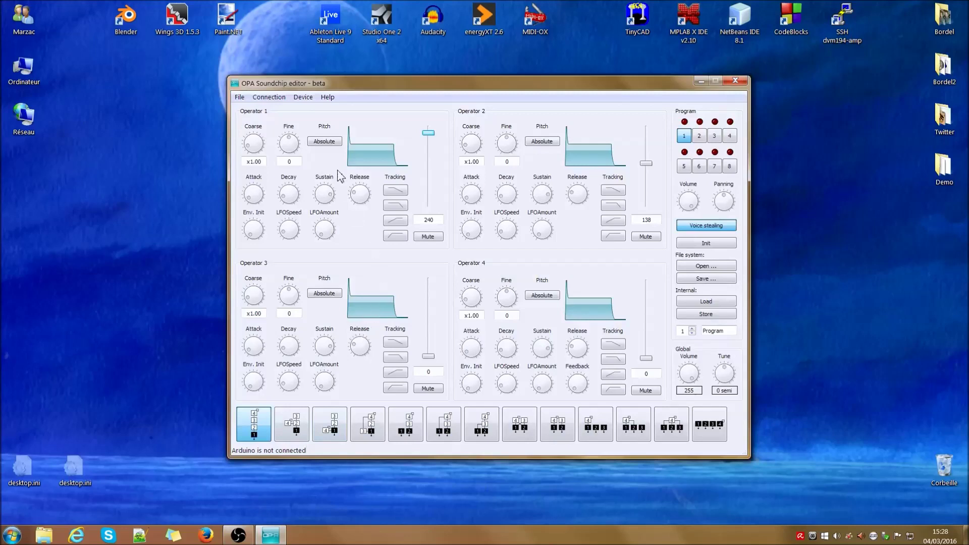
left_click(269, 97)
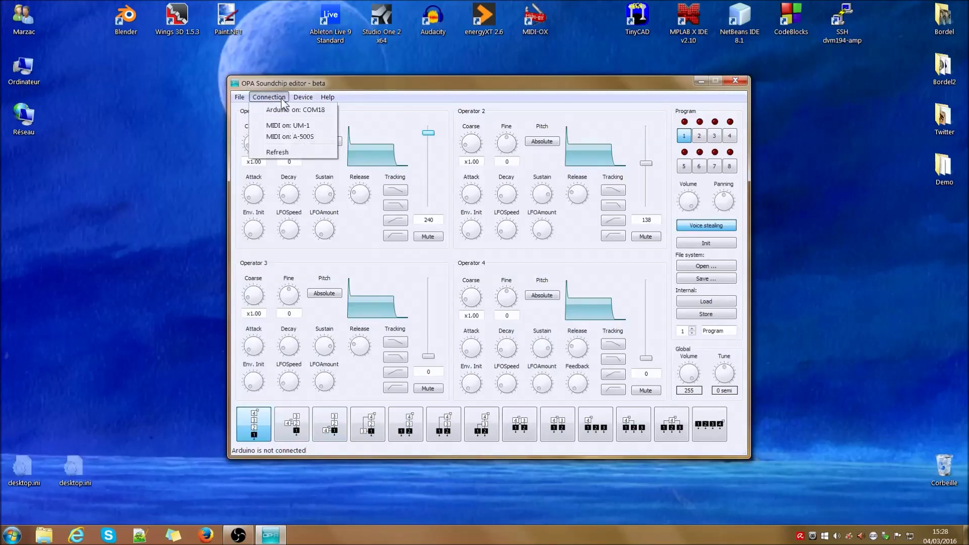
left_click(283, 152)
Connect the editor to the OPA MIDI port and to the Arduino on COM18.
left_click(280, 99)
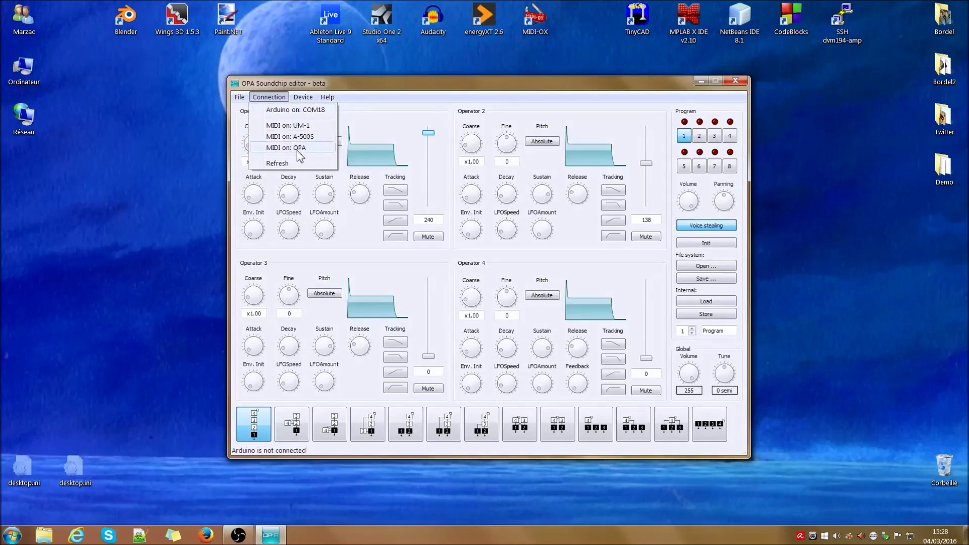
left_click(305, 152)
left_click(277, 96)
left_click(295, 110)
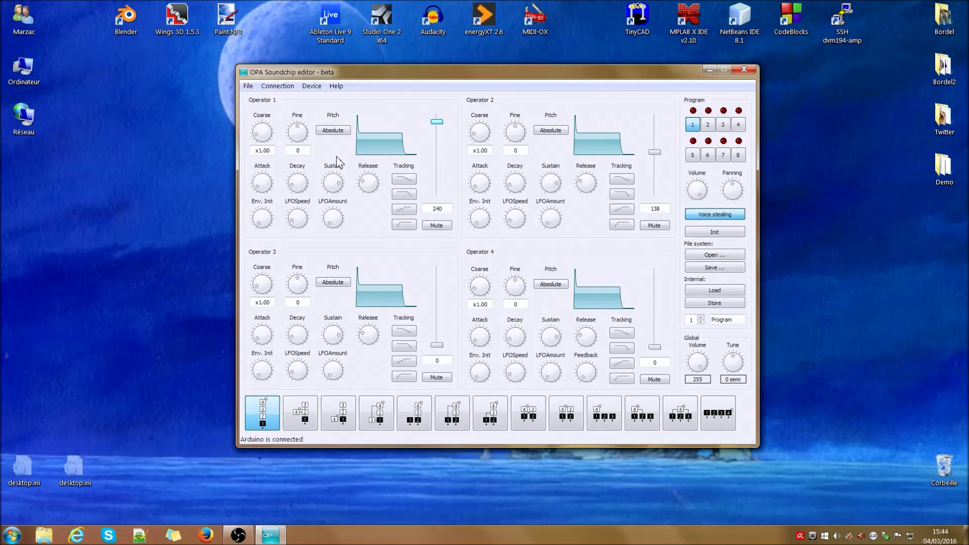
Launch Ableton Live 9 and open the recent set CigarettesMorning.
double_click(346, 41)
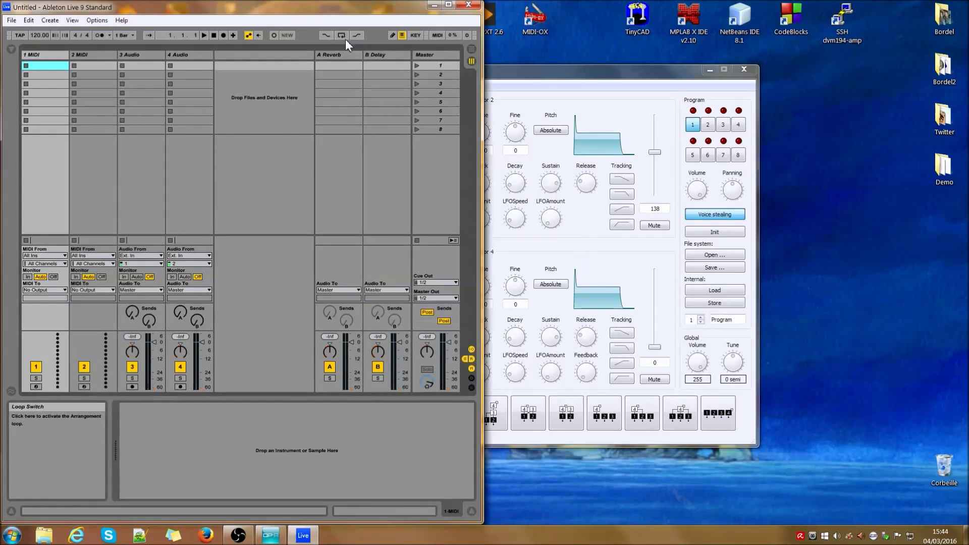
left_click(12, 21)
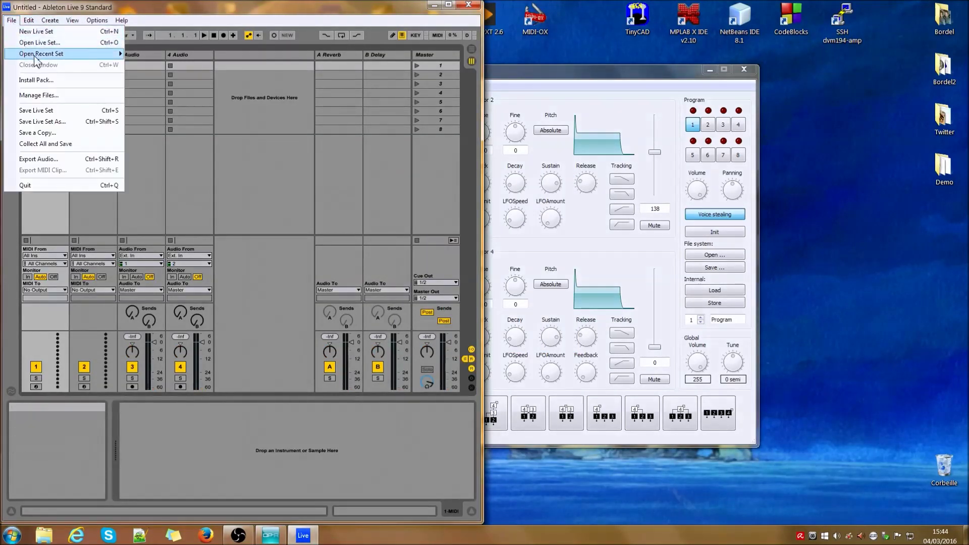
mouse_move(36, 54)
left_click(166, 54)
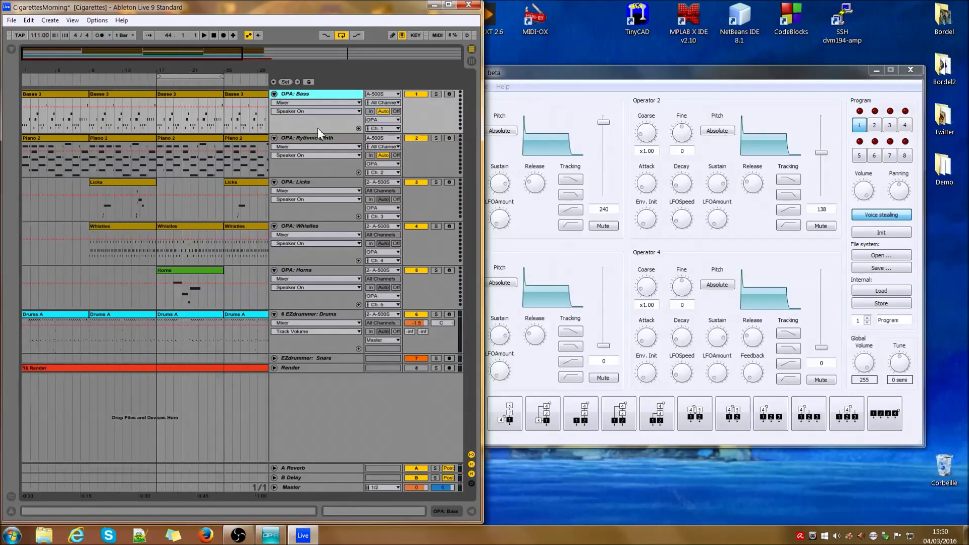
Arm the OPA: Bass track for recording, followed by the OPA: Rythmic synth track.
left_click(308, 140)
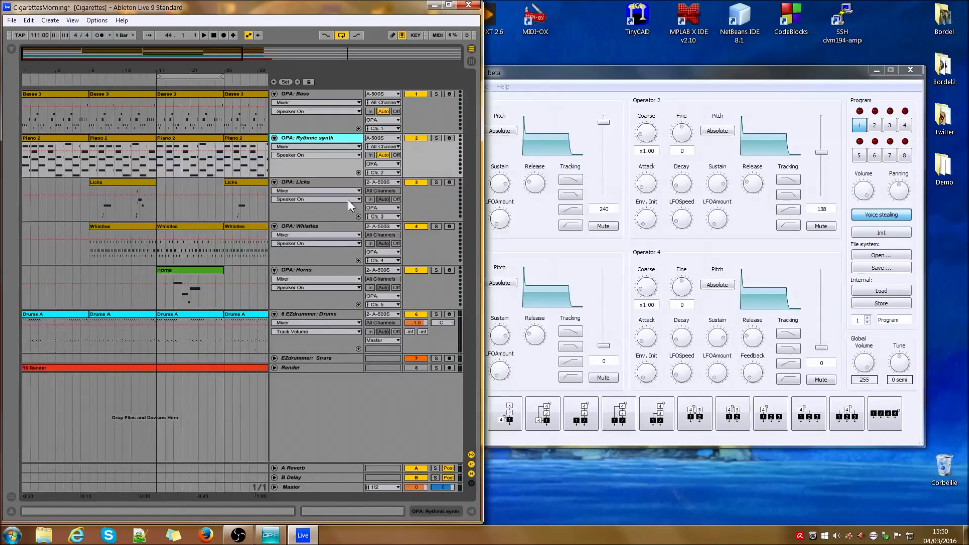
left_click(307, 95)
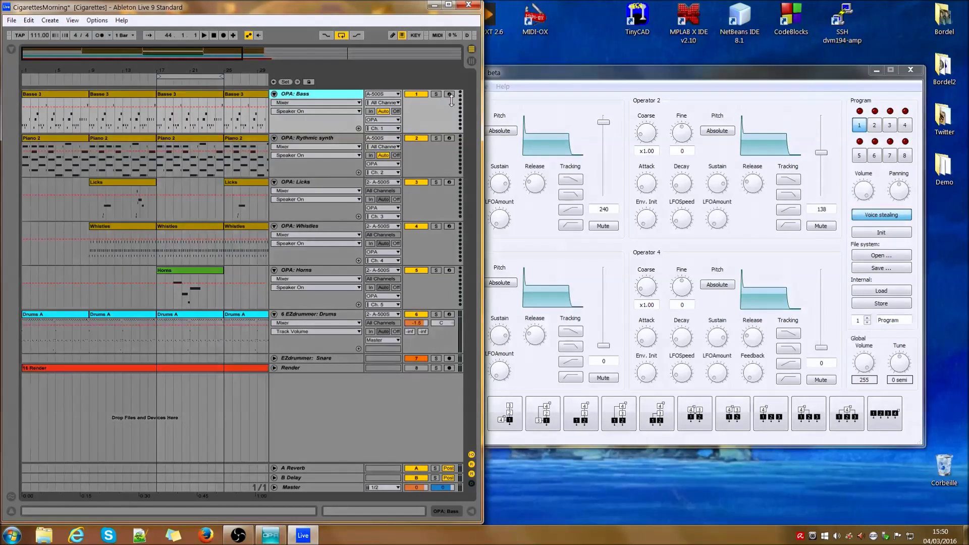
left_click(450, 94)
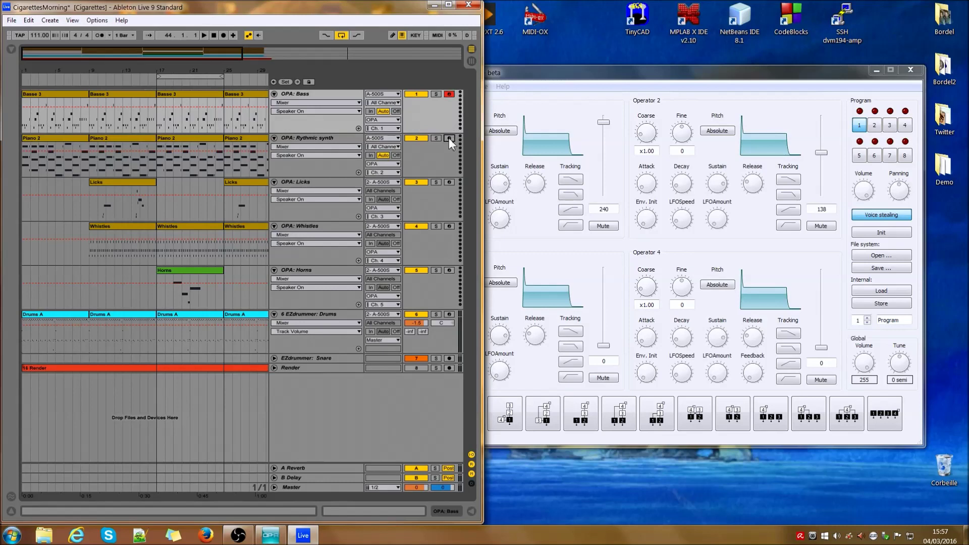
left_click(449, 138)
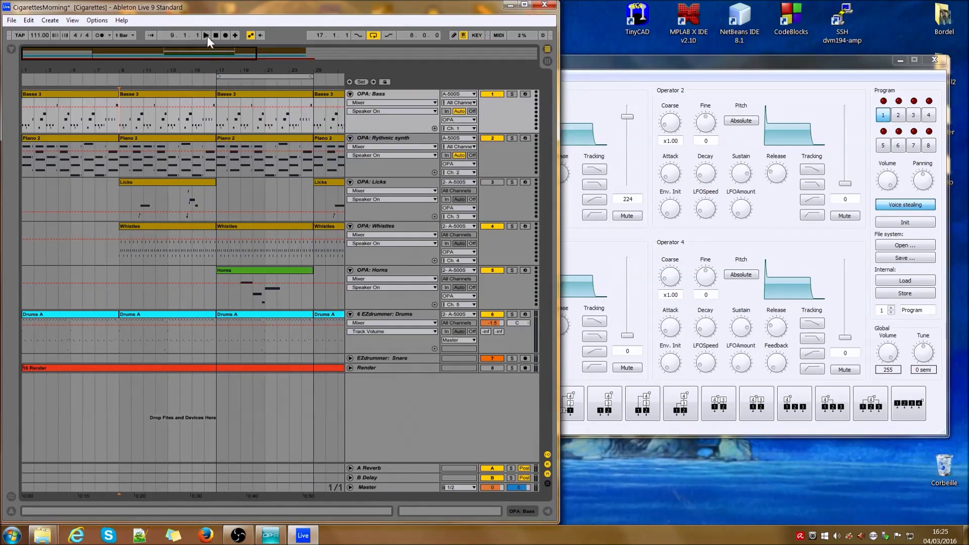
Play the arrangement from bar 9 and stop playback.
left_click(206, 35)
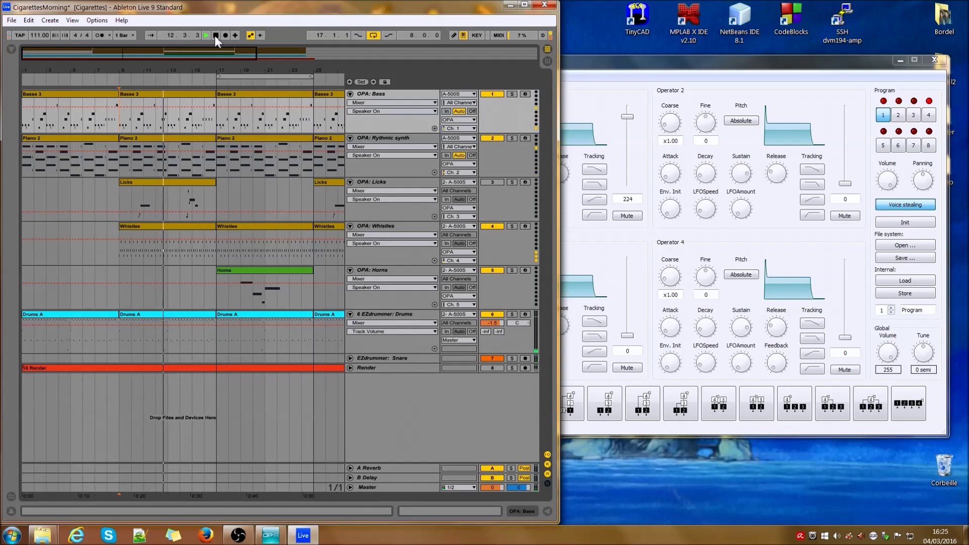
left_click(215, 35)
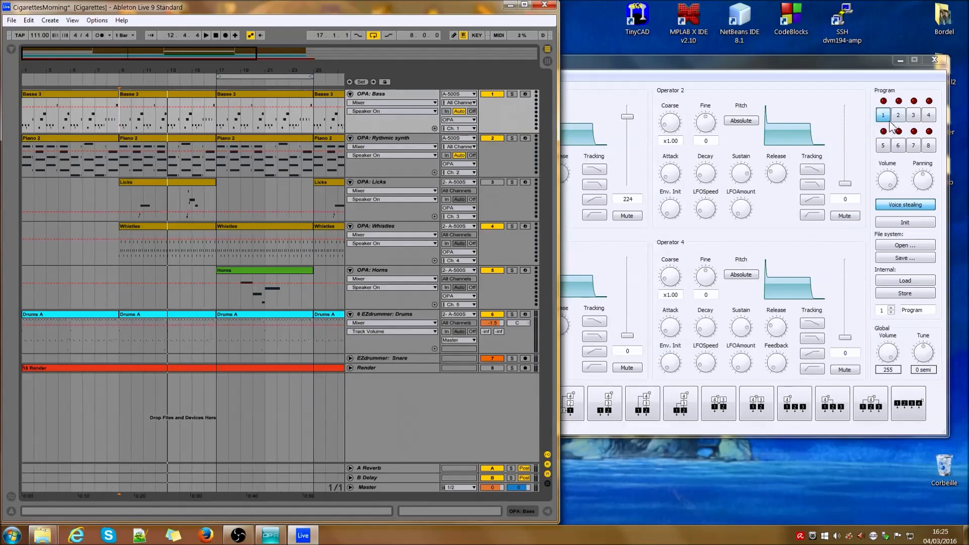
Load the AcousticBass.xml preset into program 1 of the OPA Soundchip editor, and briefly play the arrangement in Ableton Live.
left_click(900, 245)
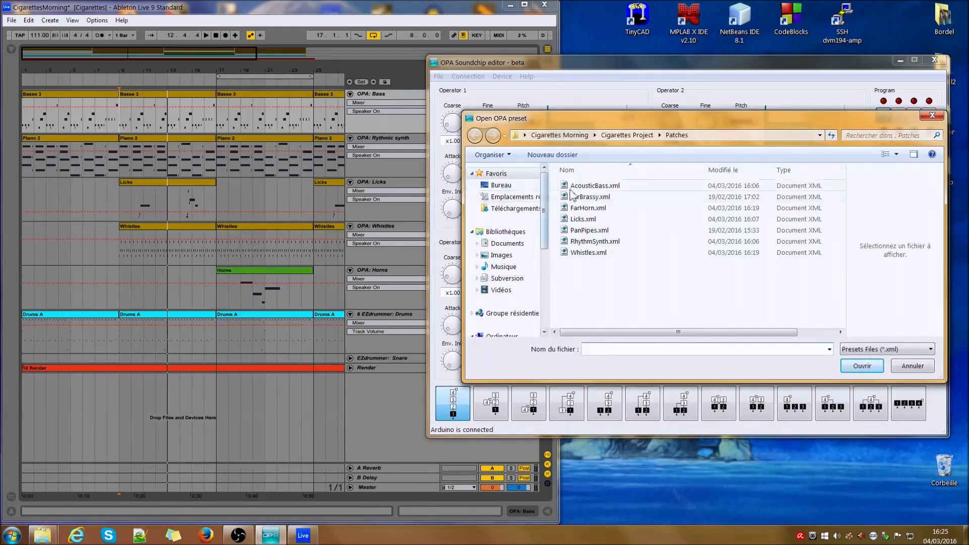
double_click(586, 186)
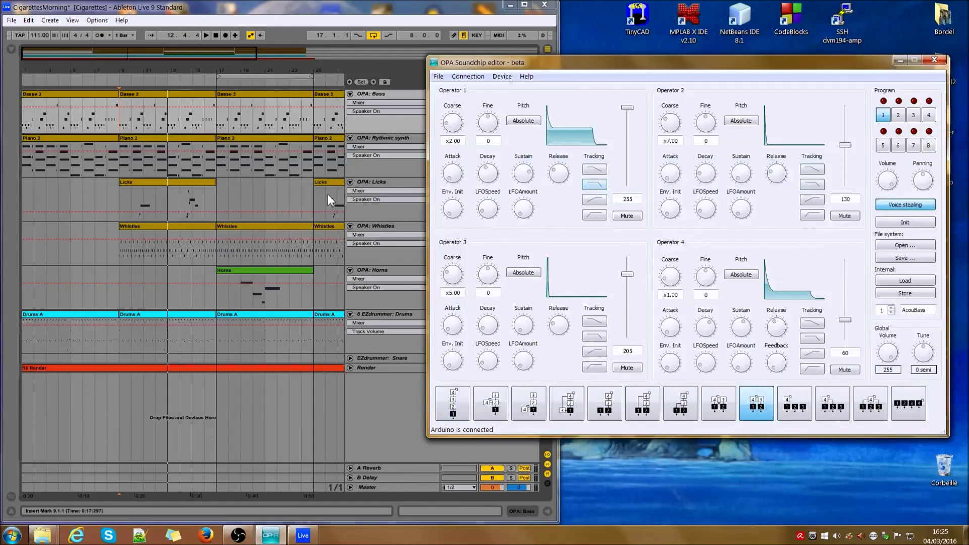
left_click(207, 35)
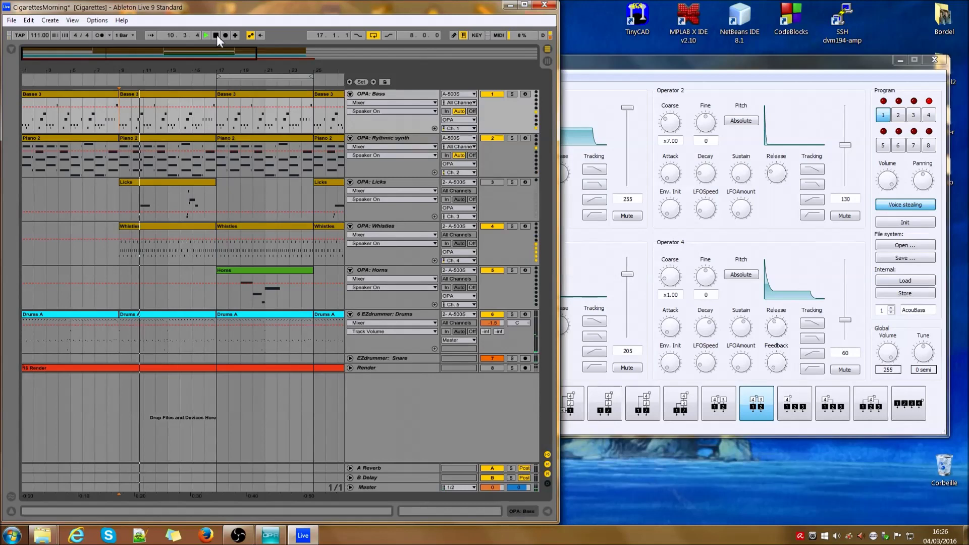
left_click(216, 35)
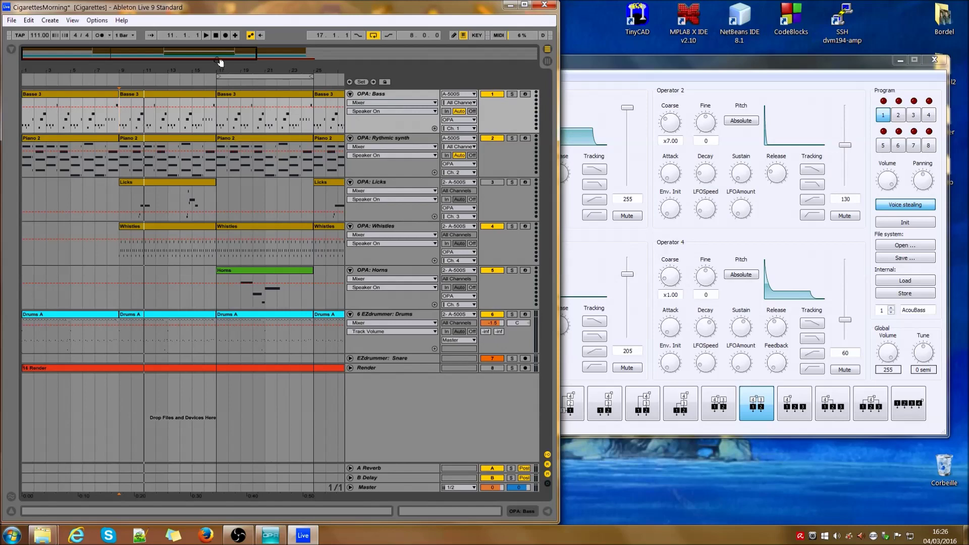
Restart playback in Ableton Live and load the RhythmSynth.xml preset into program 2 of the OPA Soundchip editor.
left_click(207, 37)
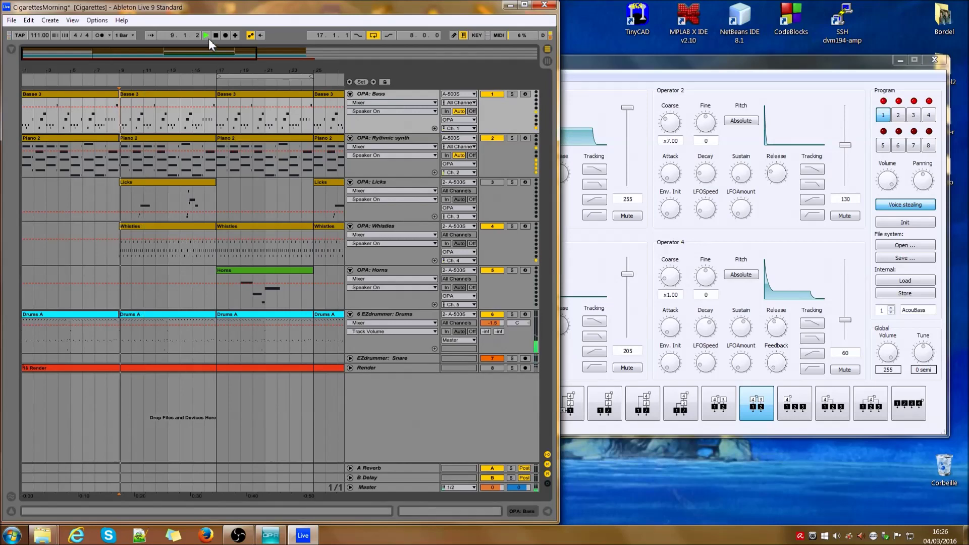
left_click(898, 115)
left_click(905, 245)
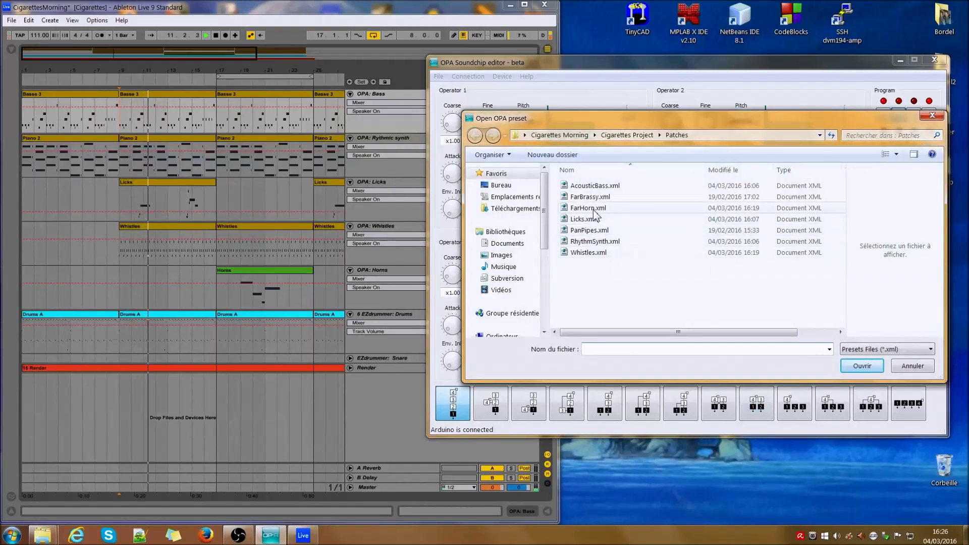
double_click(589, 245)
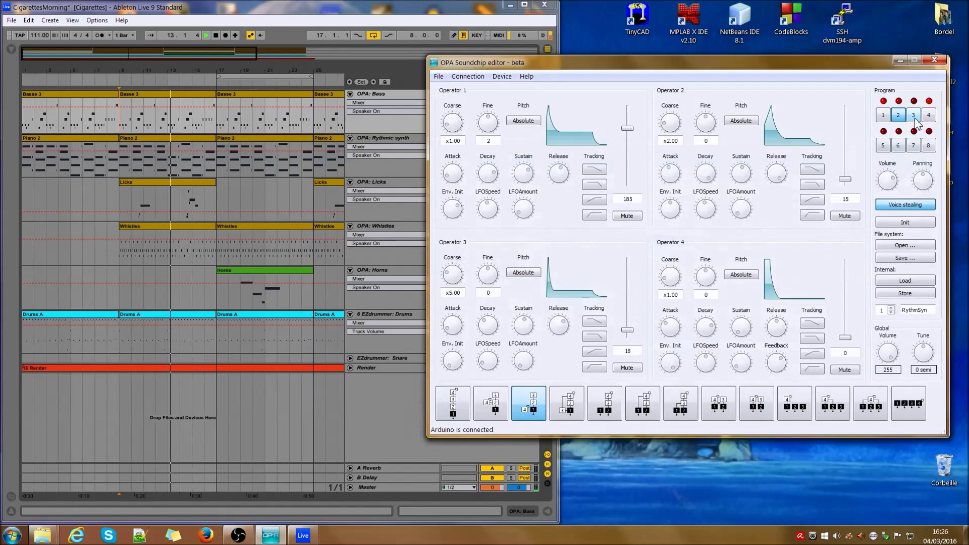
Load the Whistles.xml preset into program 4.
left_click(928, 117)
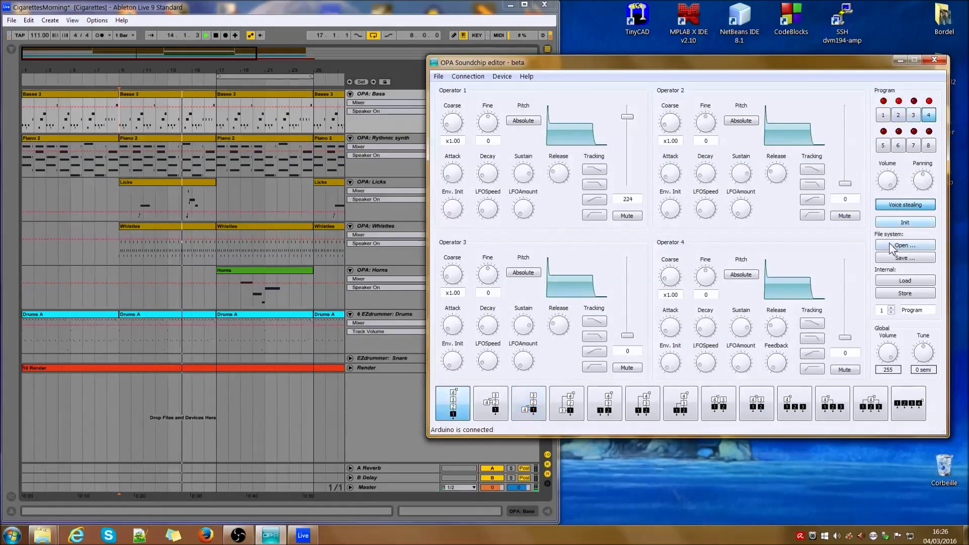
left_click(891, 246)
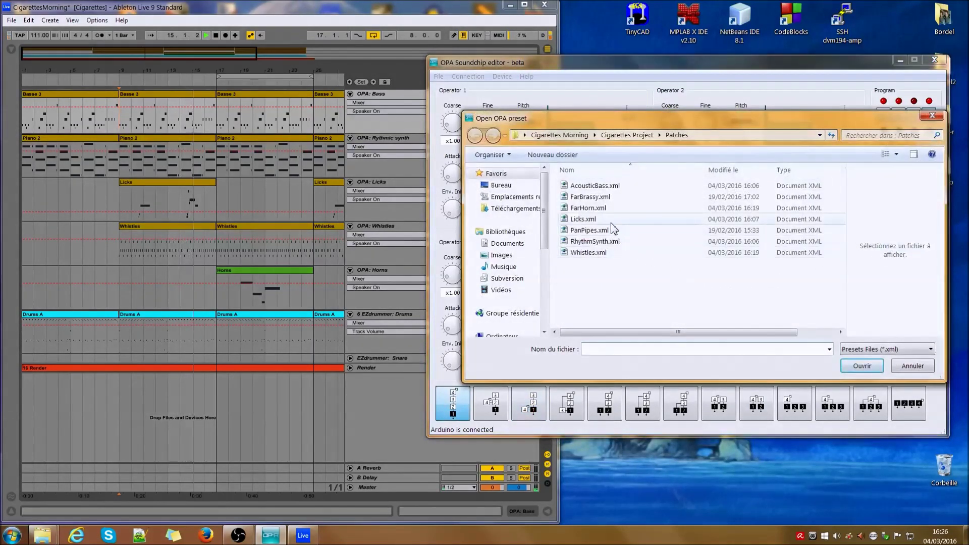
double_click(588, 253)
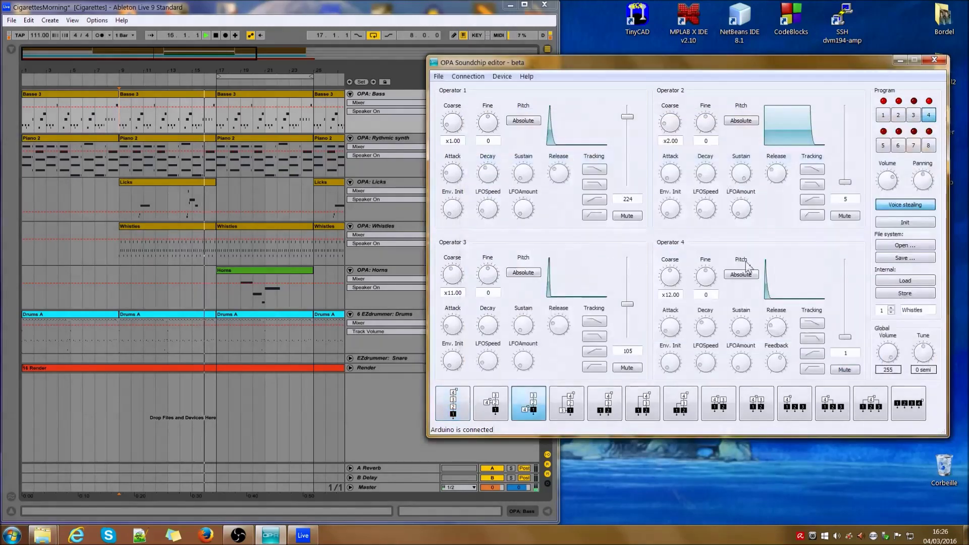
Load the FarHorn.xml preset into program 5 and switch back to program 1.
left_click(882, 146)
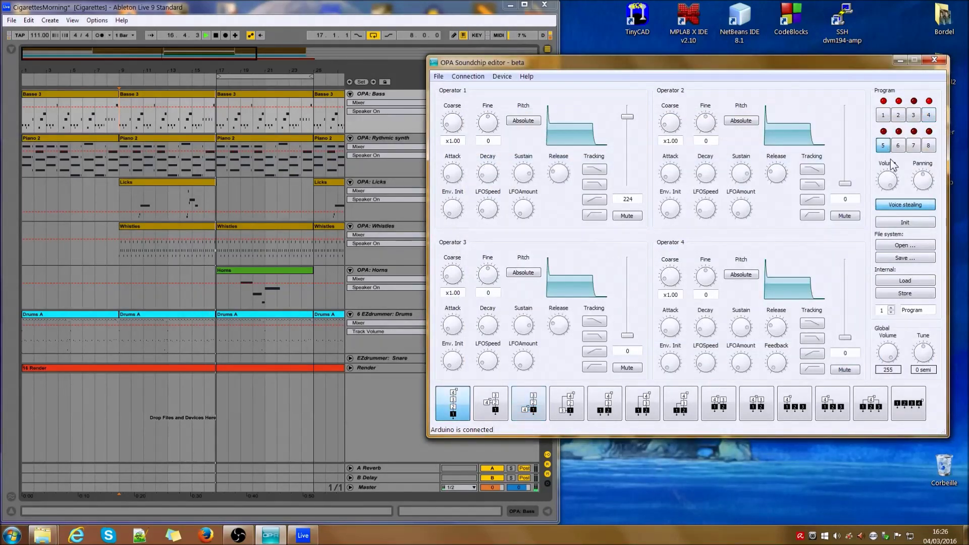
left_click(902, 245)
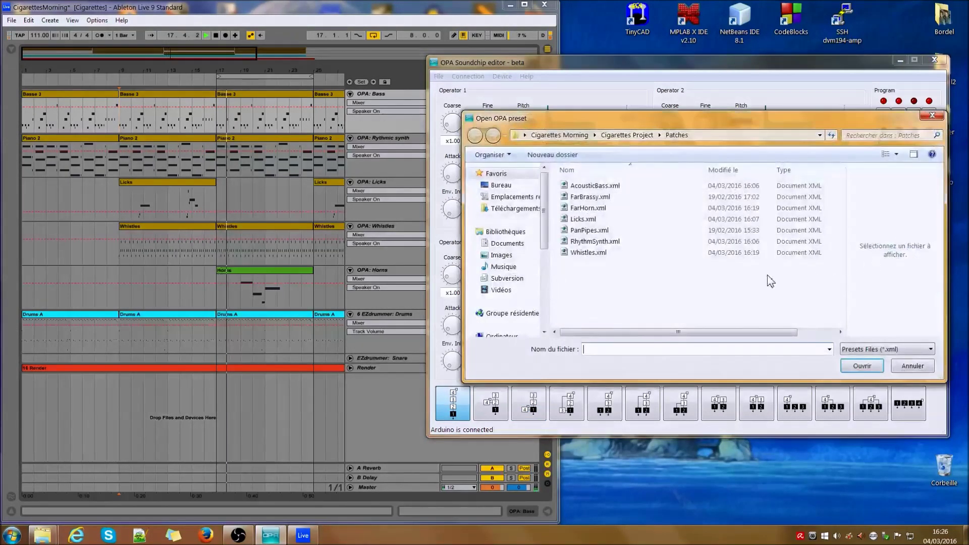
left_click(597, 212)
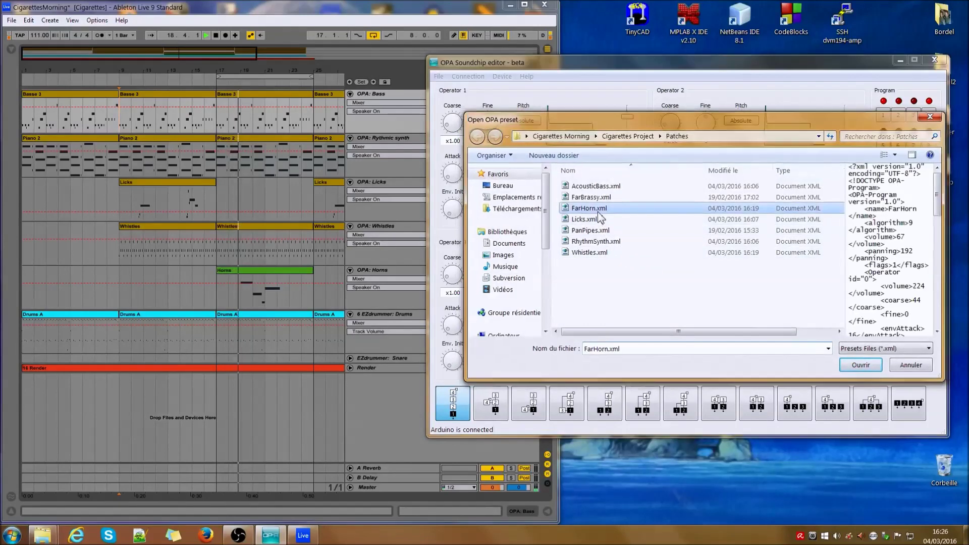
double_click(597, 212)
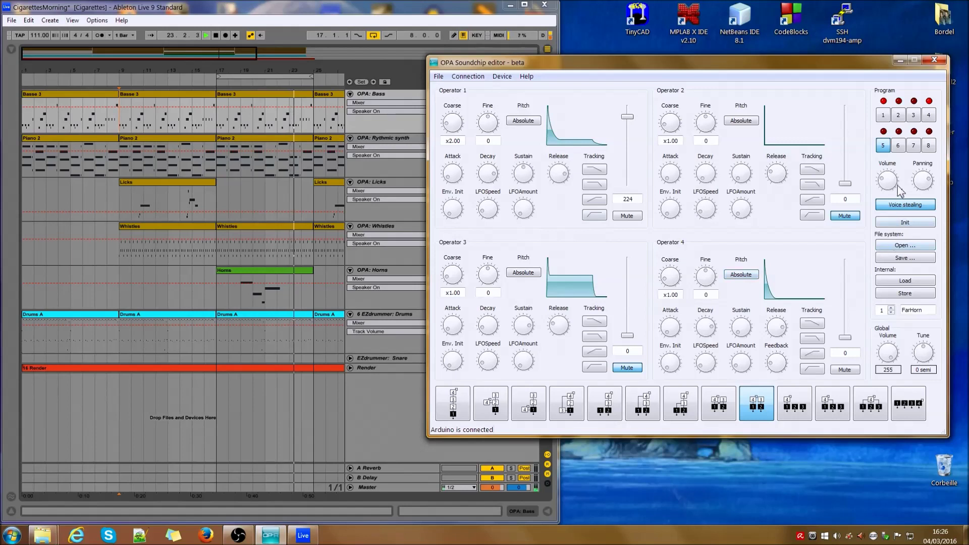
left_click(883, 115)
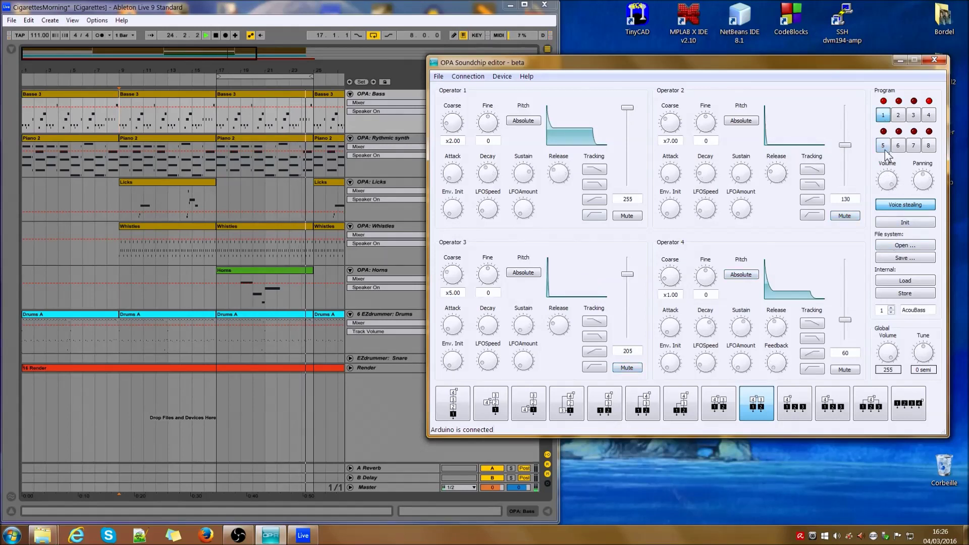